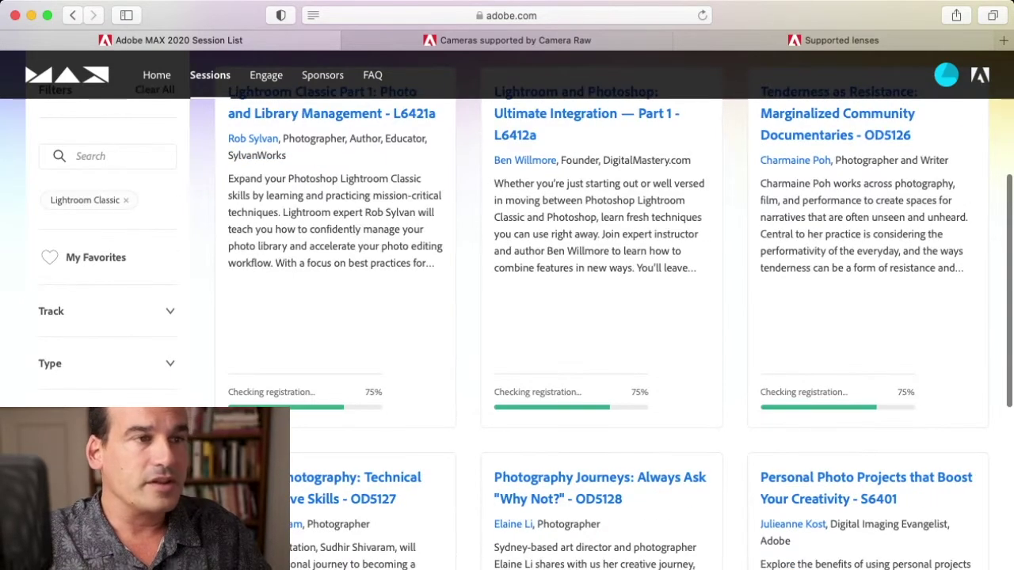
Look through the Adobe MAX sessions filtered by Lightroom Classic, including "Lightroom and Photoshop: Ultimate Integration — Part 1".
scroll(507, 317, "up", 3)
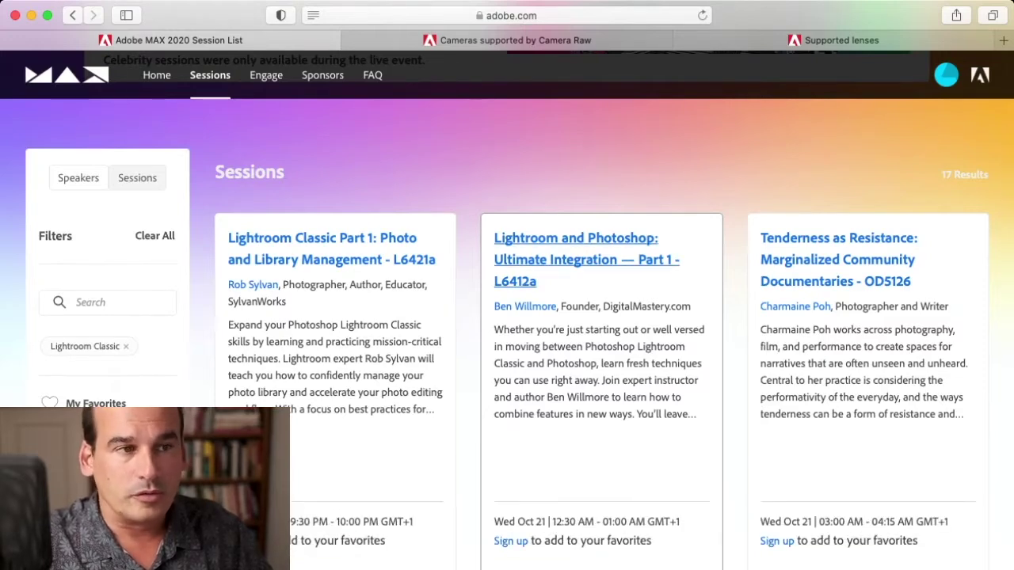
left_click(576, 239)
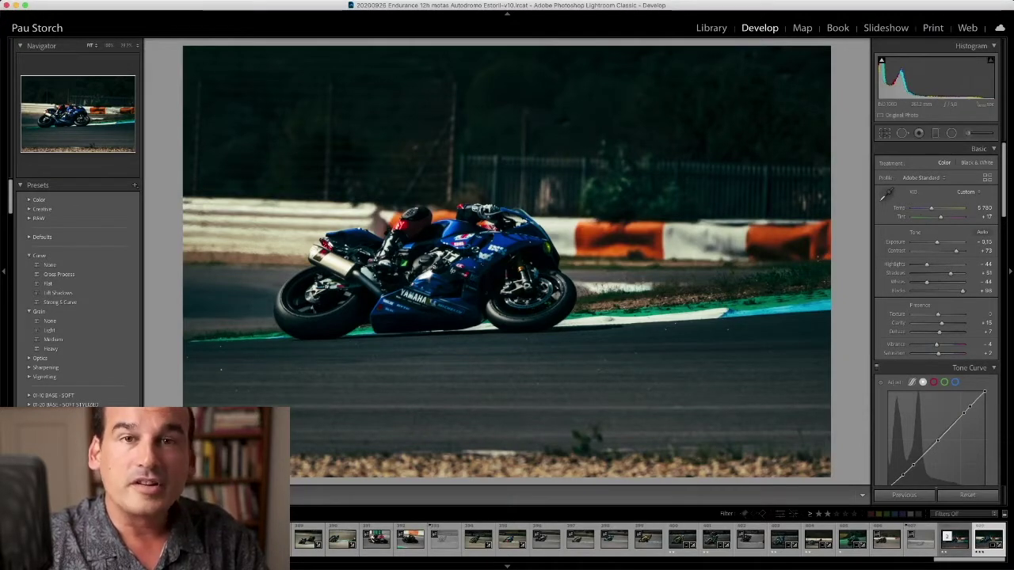
Switch to the Creative Cloud desktop app, review the list of app updates, and dismiss its window.
key("super+Tab")
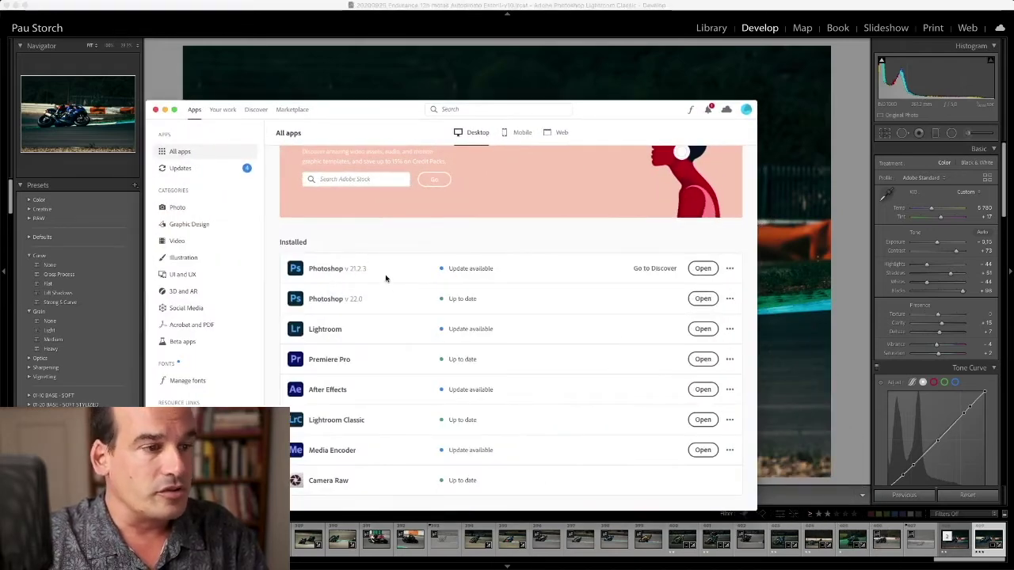
left_click(181, 170)
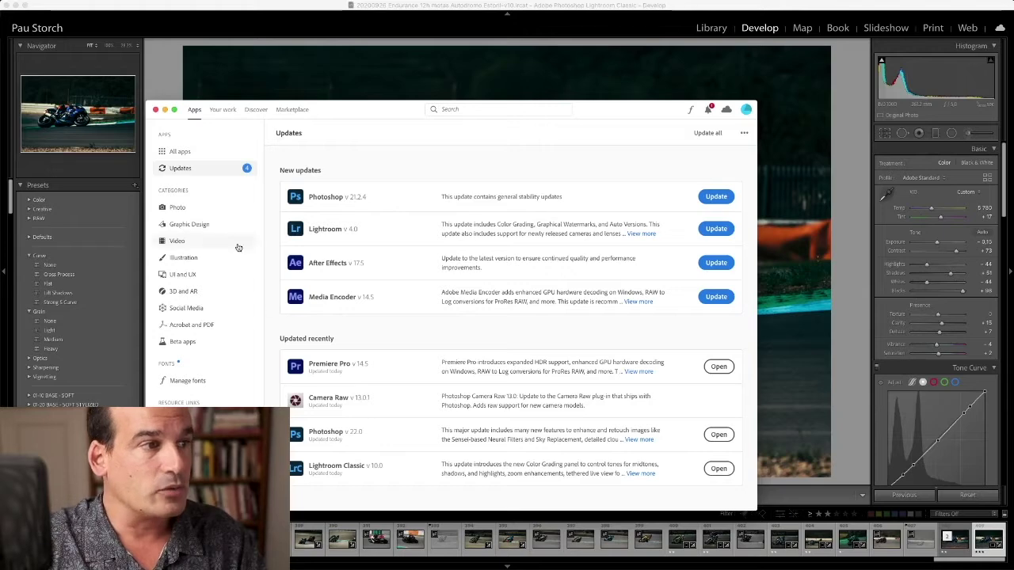
left_click(165, 109)
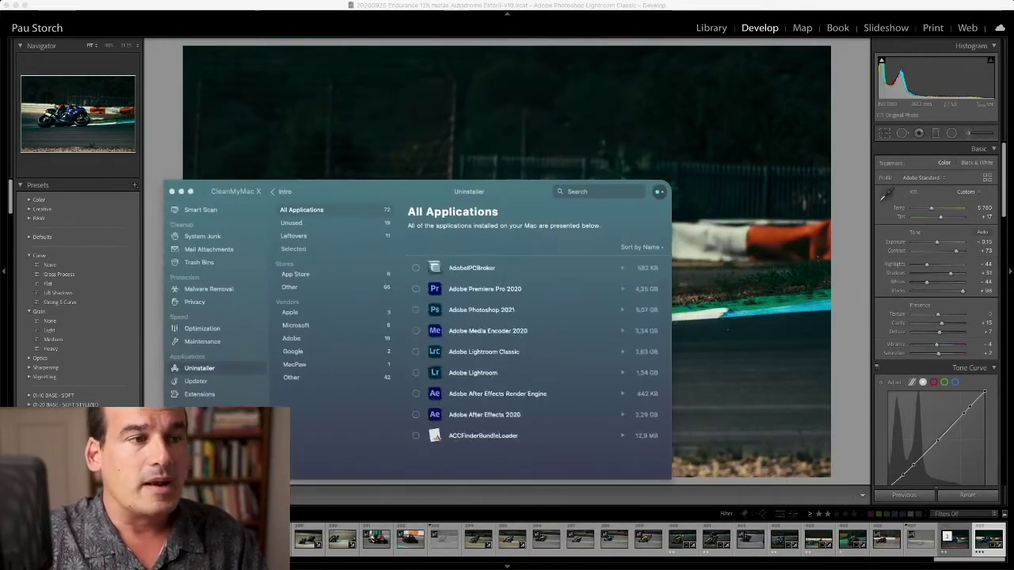
Look over the installed applications in the CleanMyMac X uninstaller, and put its window away.
left_click_drag(388, 193, 491, 144)
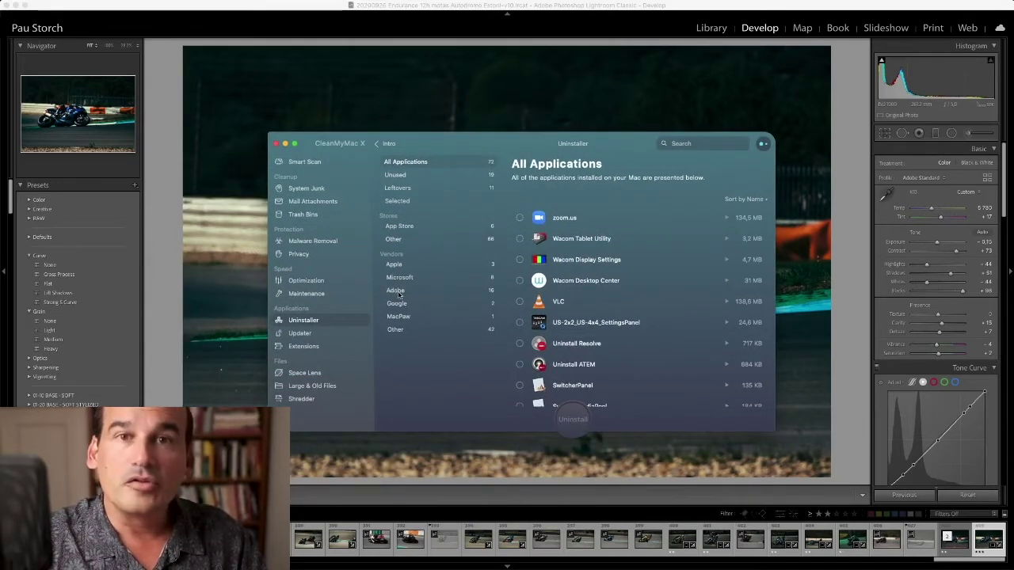
left_click(286, 144)
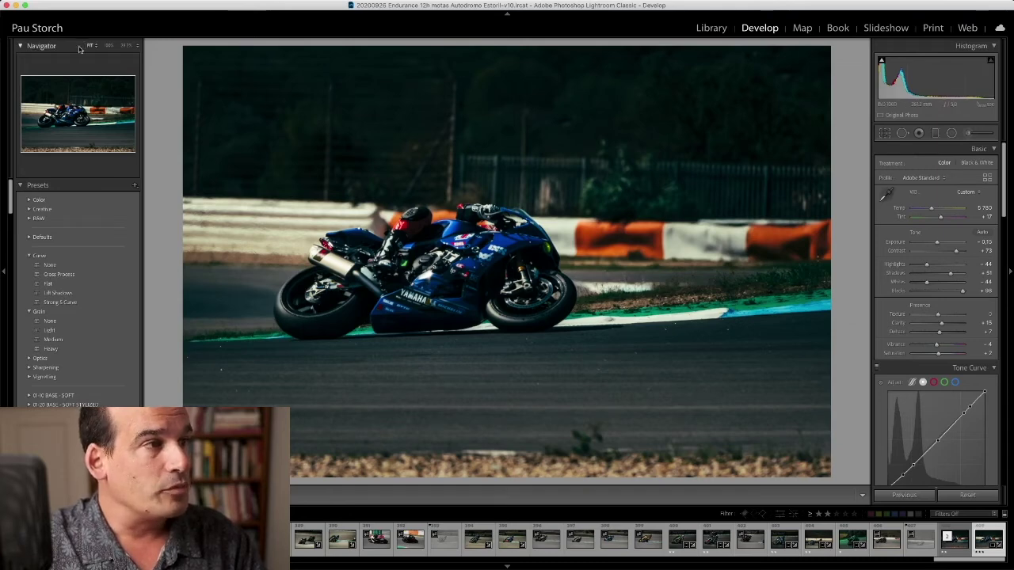
Inspect the blue motorcycle and its rider at 100% zoom, and return to the full photo.
left_click(78, 108)
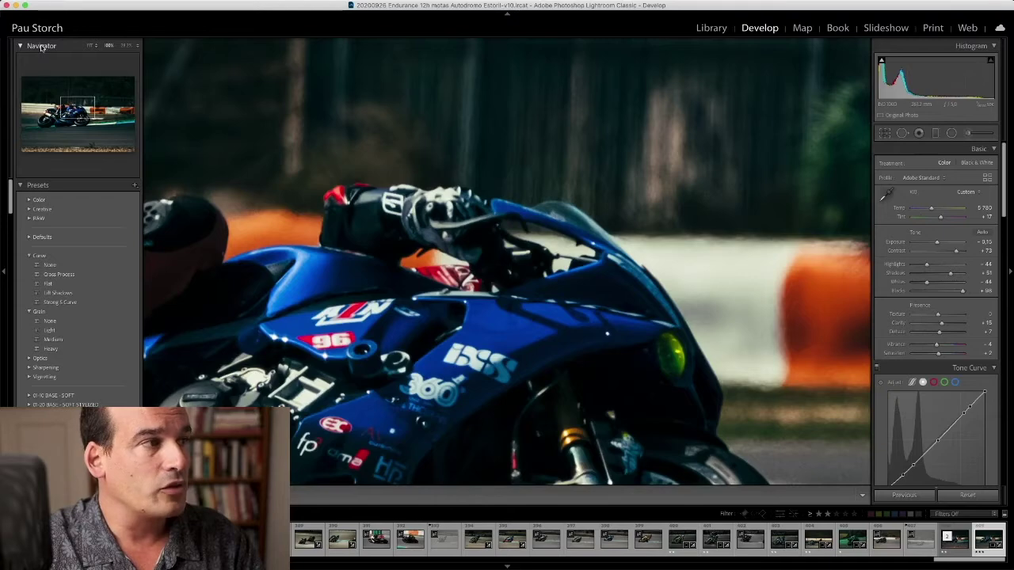
left_click(71, 111)
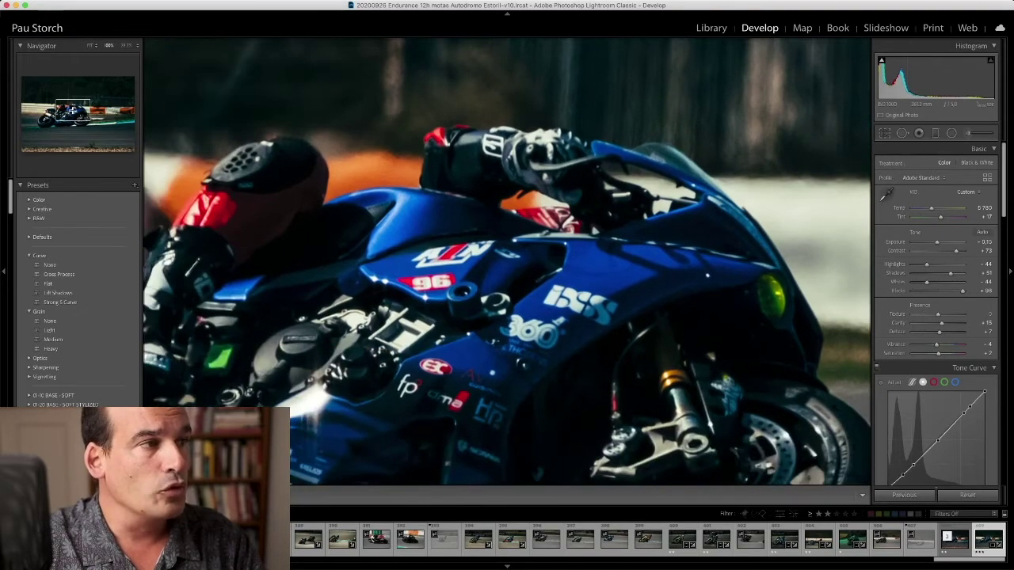
key("z")
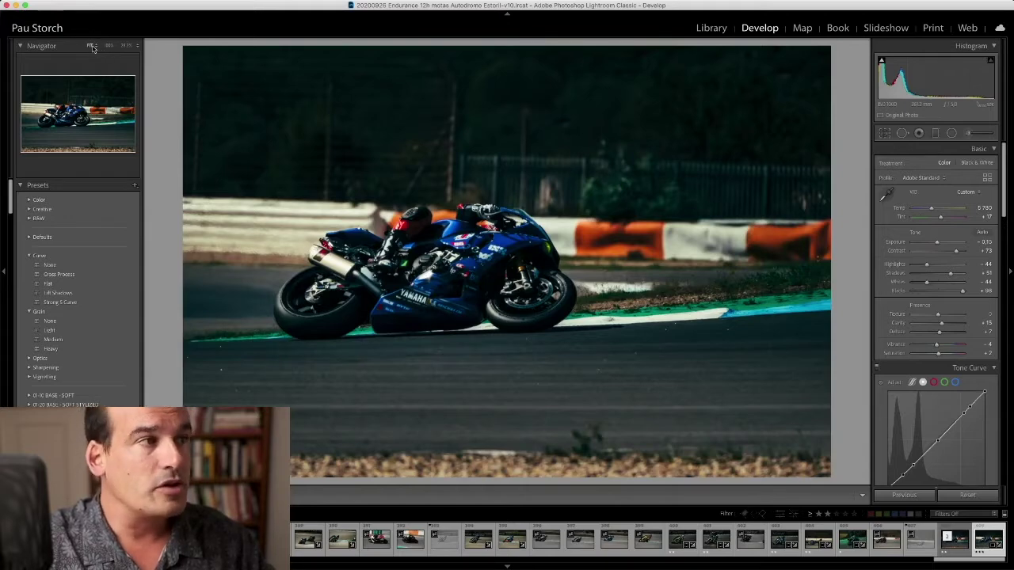
Magnify a boxed area around the whole motorcycle with box zoom, and return to the fit view.
left_click_drag(93, 82, 96, 96)
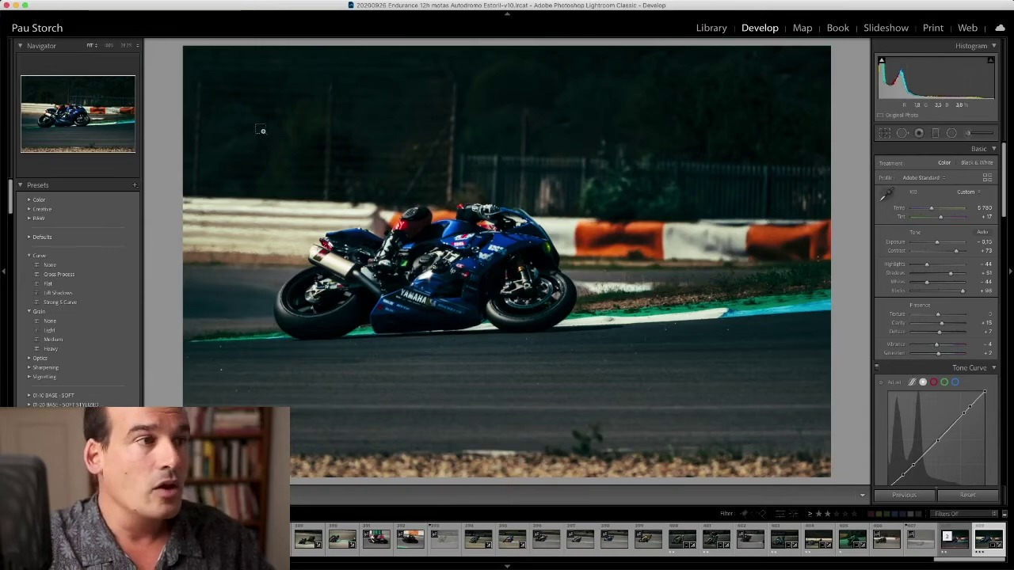
left_click_drag(243, 130, 650, 383)
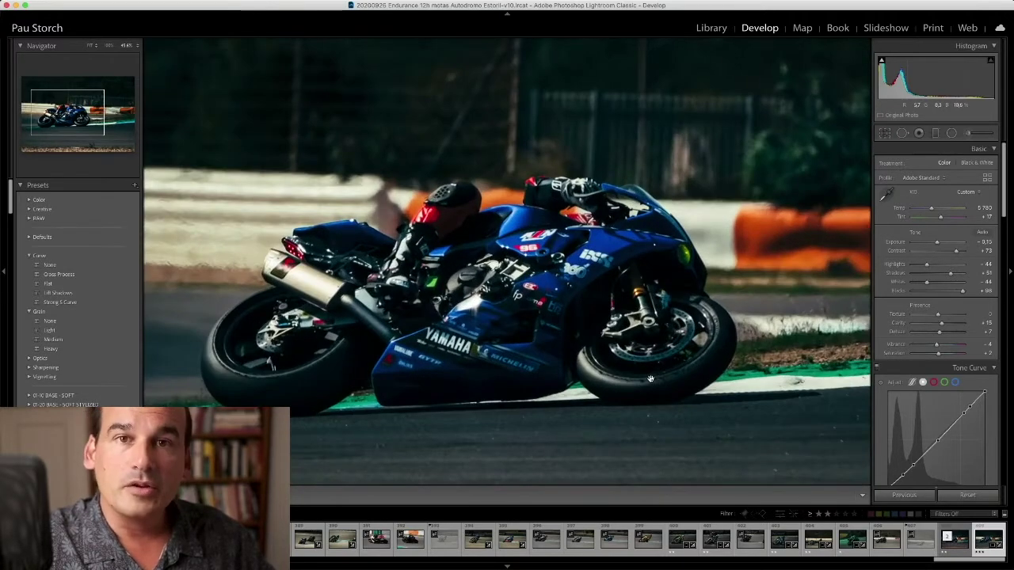
left_click(650, 379)
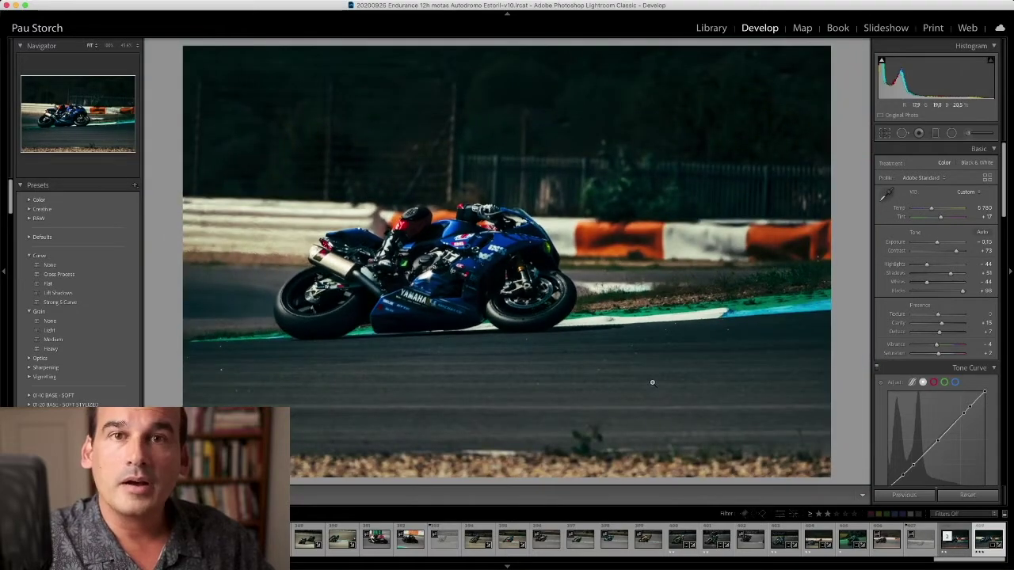
left_click(354, 212)
key("z")
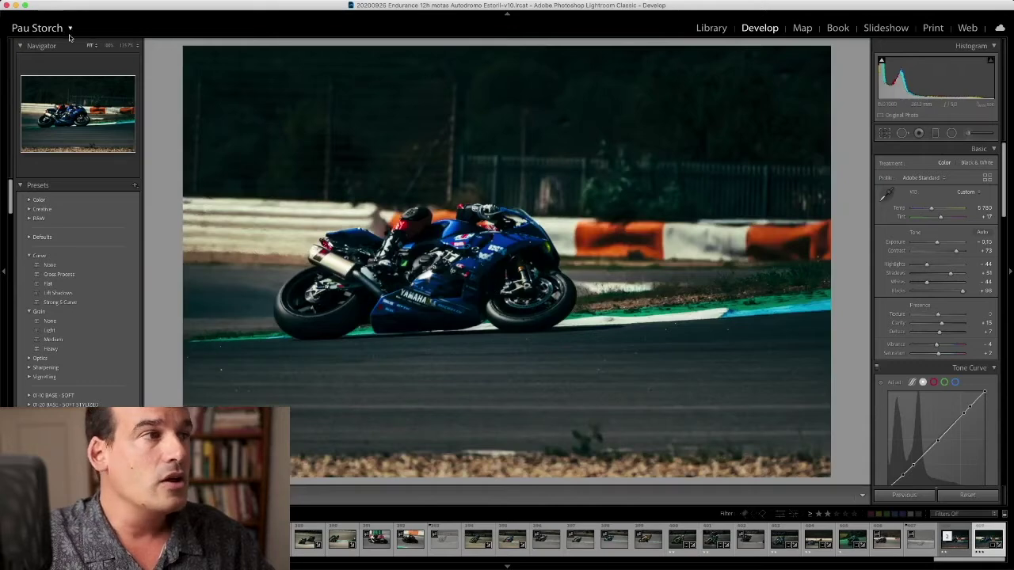
View the motorcycle photo at the 50% zoom level, and return to the fit view.
left_click(126, 45)
left_click(138, 46)
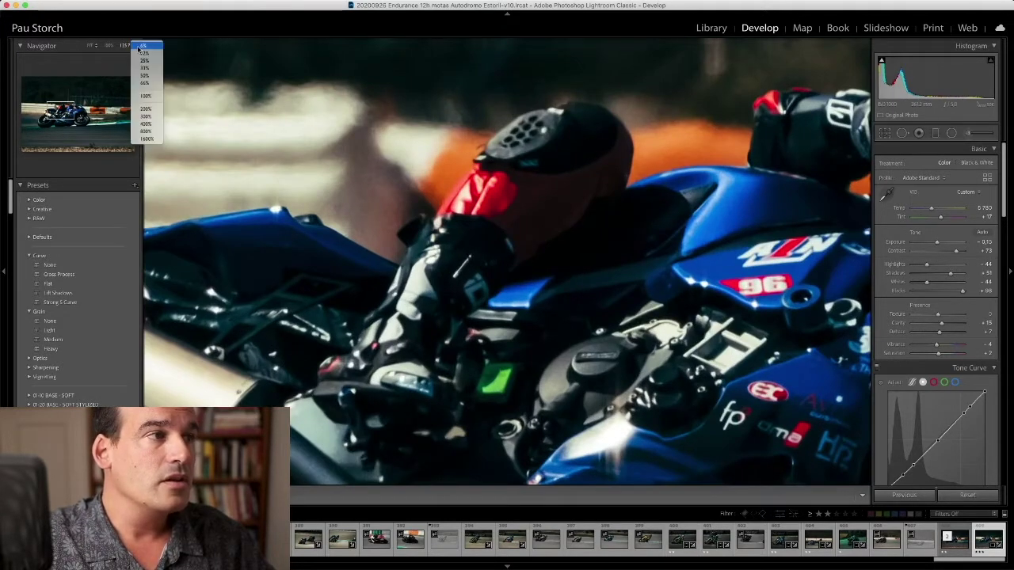
left_click(144, 75)
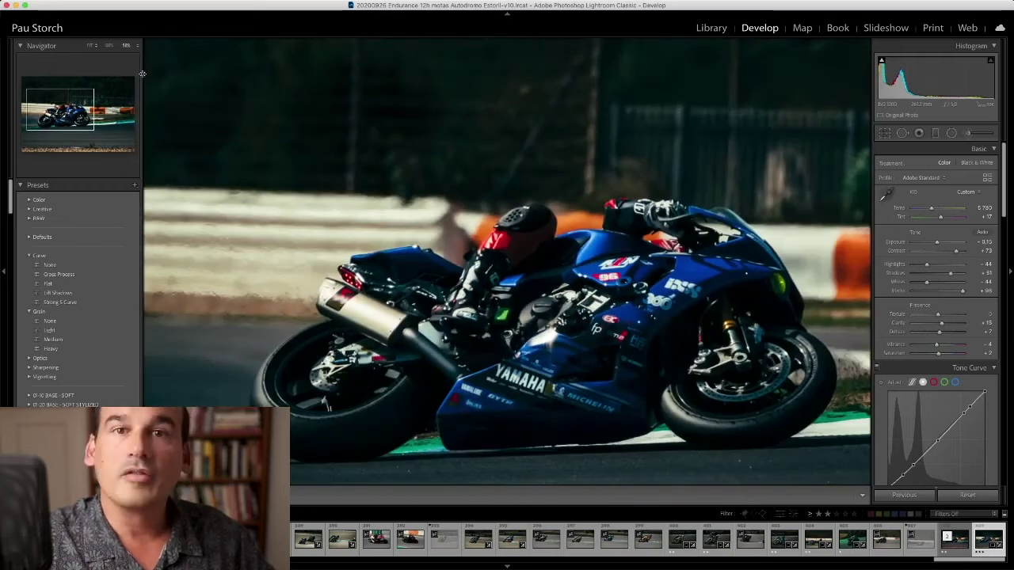
left_click(431, 149)
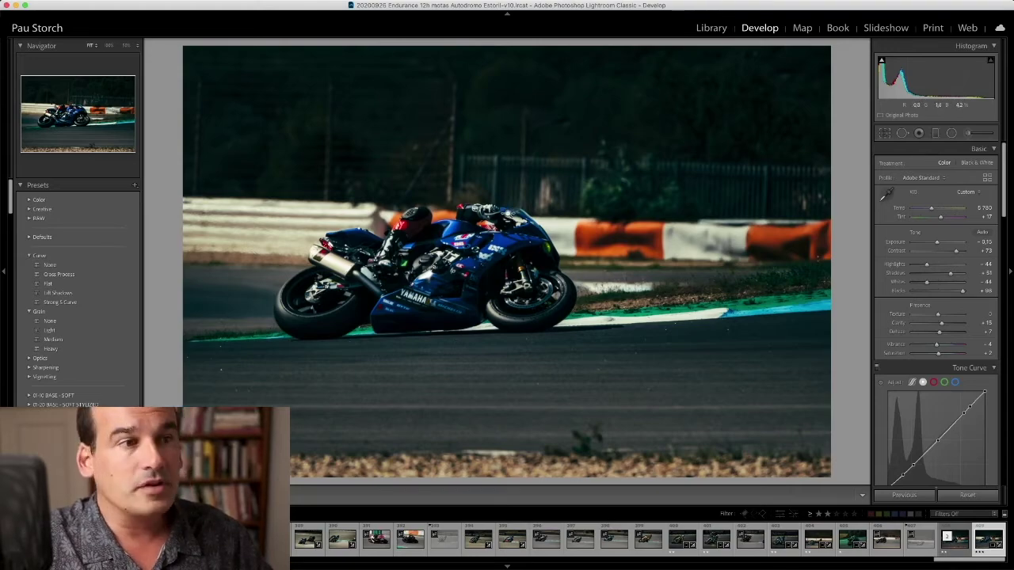
Scrub-zoom into the motorcycle to a custom magnification, and compare that close-up with the full photo.
left_click_drag(484, 215, 507, 163)
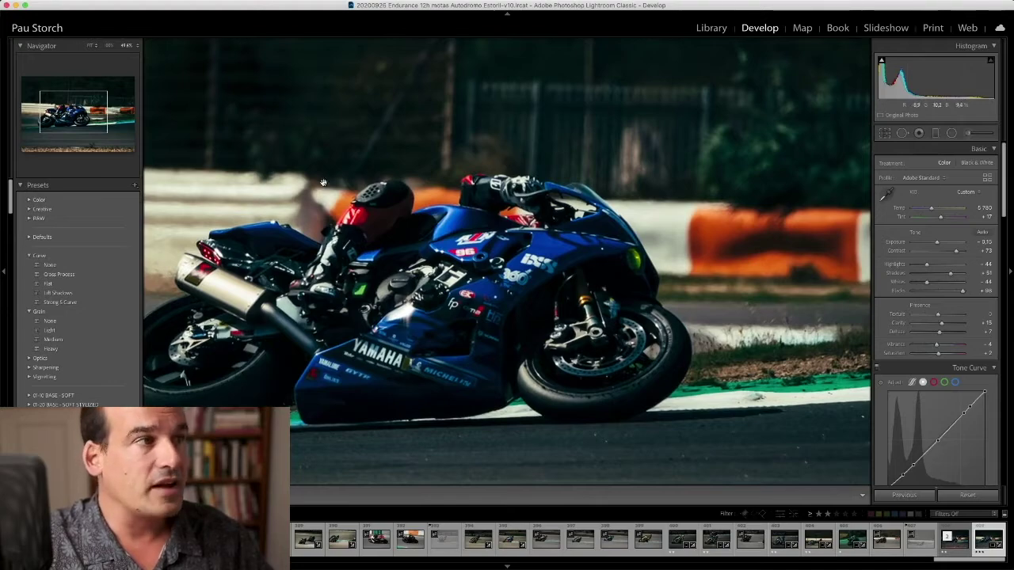
left_click(250, 127)
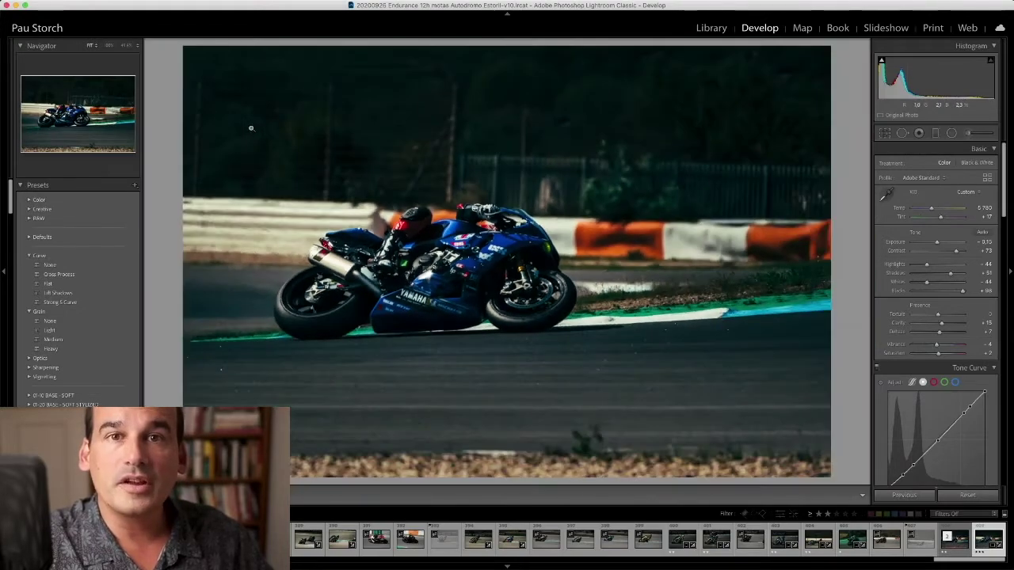
left_click(250, 127)
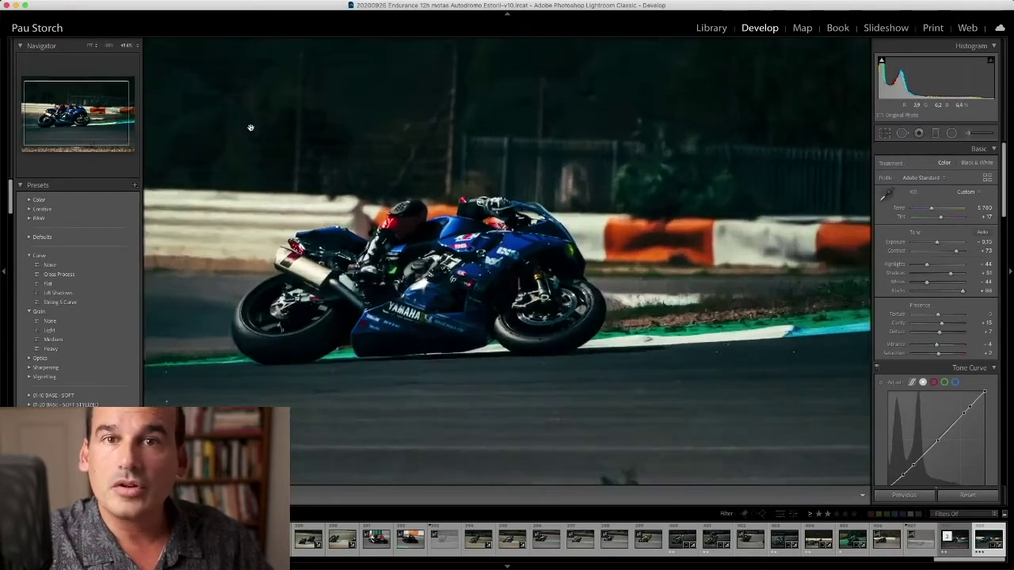
left_click(250, 127)
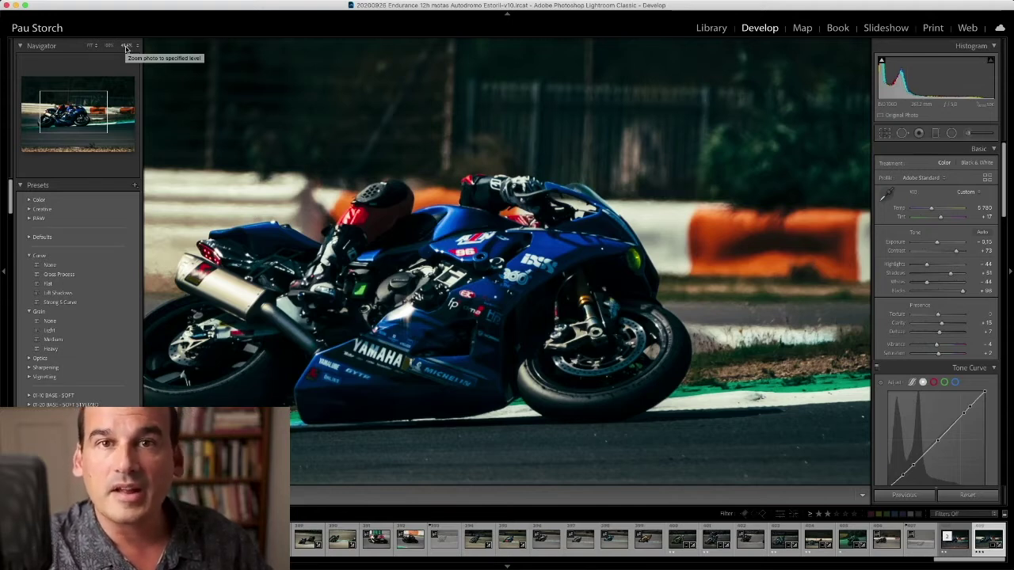
left_click(513, 213)
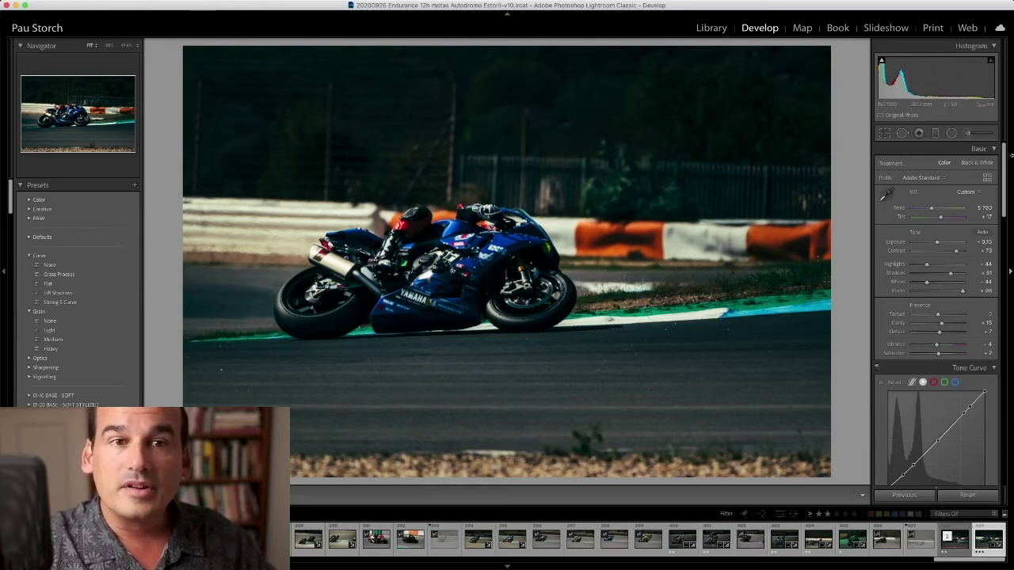
Shift the midtones tint from blue towards red in Color Grading.
left_click_drag(1004, 158, 1008, 263)
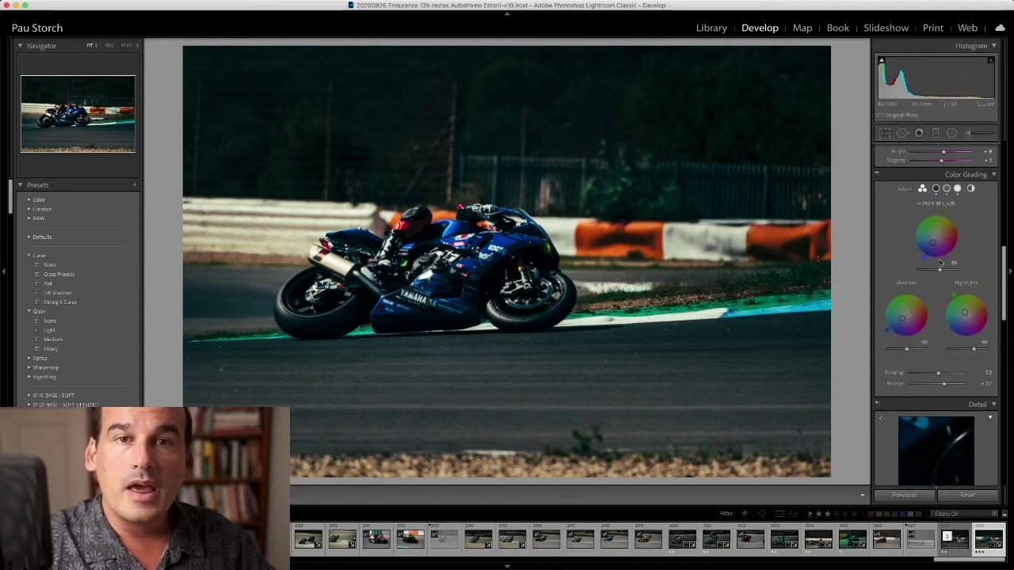
scroll(910, 286, "up", 1)
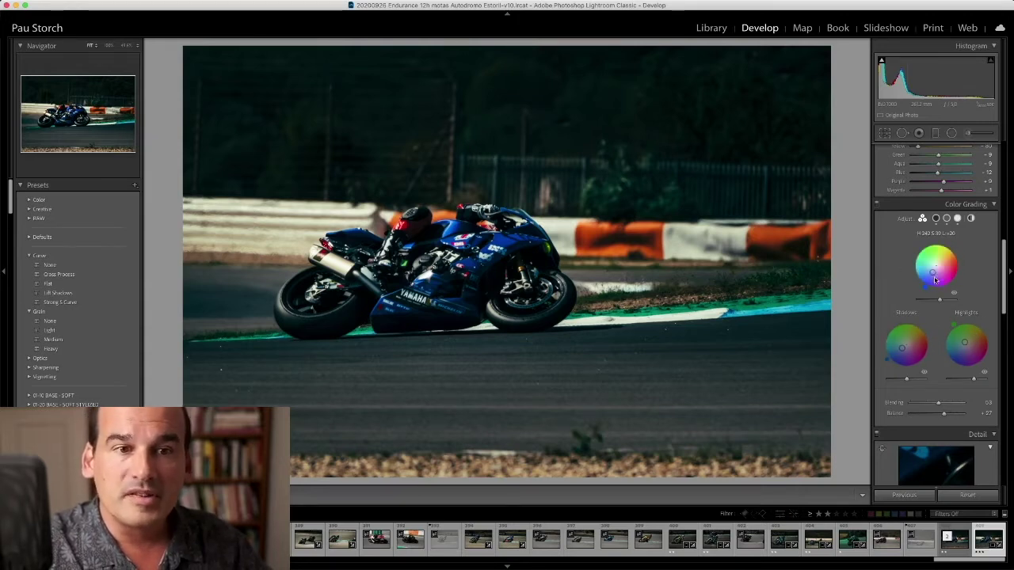
scroll(938, 265, "up", 5)
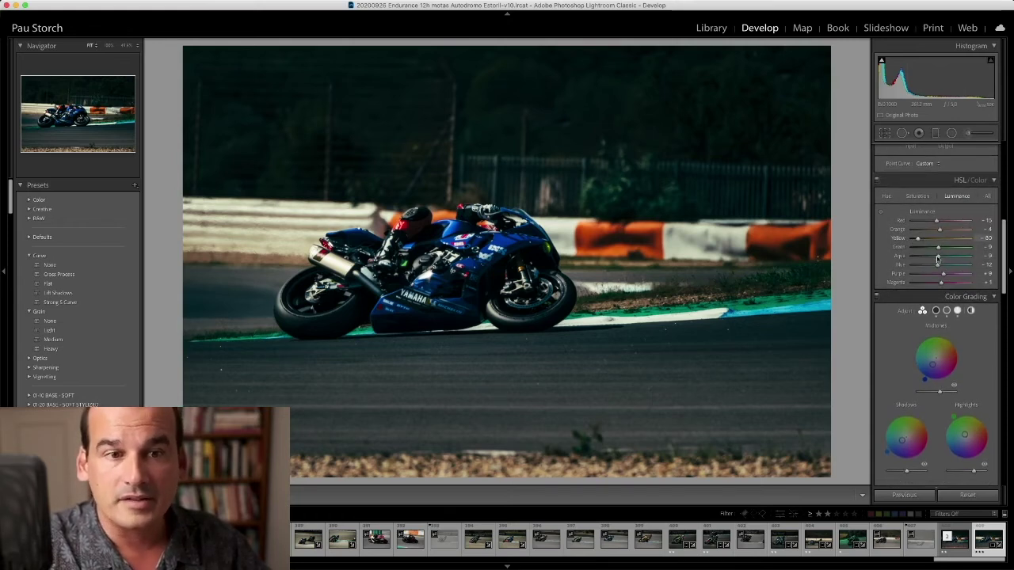
scroll(933, 292, "down", 2)
scroll(932, 293, "down", 2)
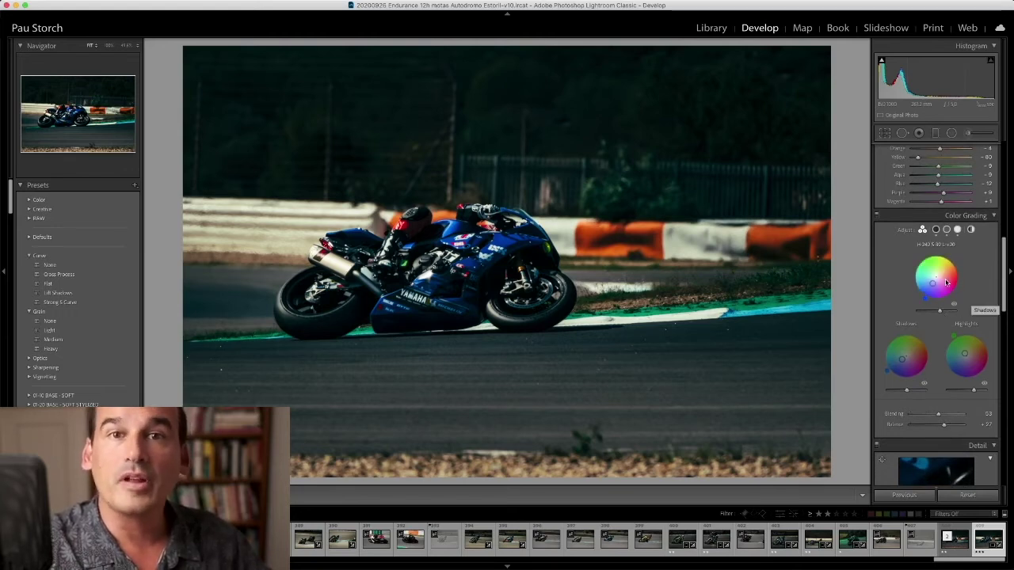
left_click_drag(932, 286, 945, 277)
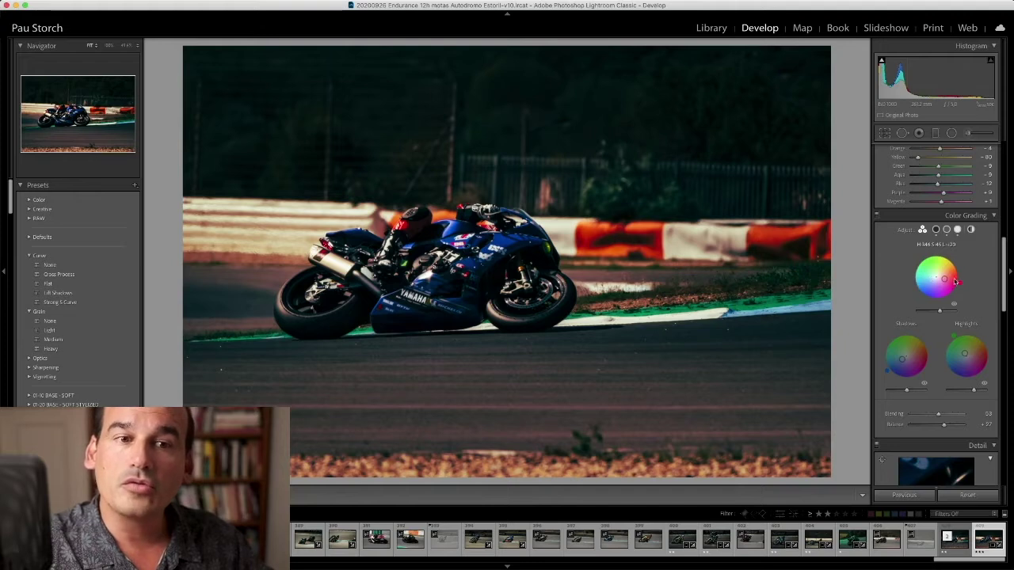
left_click_drag(945, 281, 946, 275)
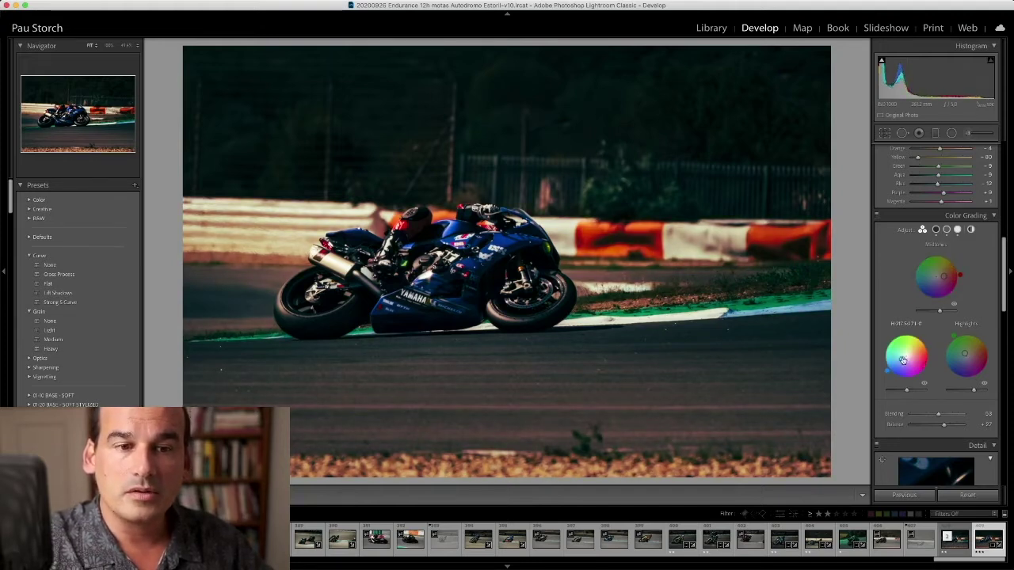
Fine-tune the shadows tint within blue and strengthen the green tint of the highlights in Color Grading.
mouse_move(905, 355)
left_mouse_down()
mouse_move(918, 359)
mouse_move(901, 358)
left_mouse_up()
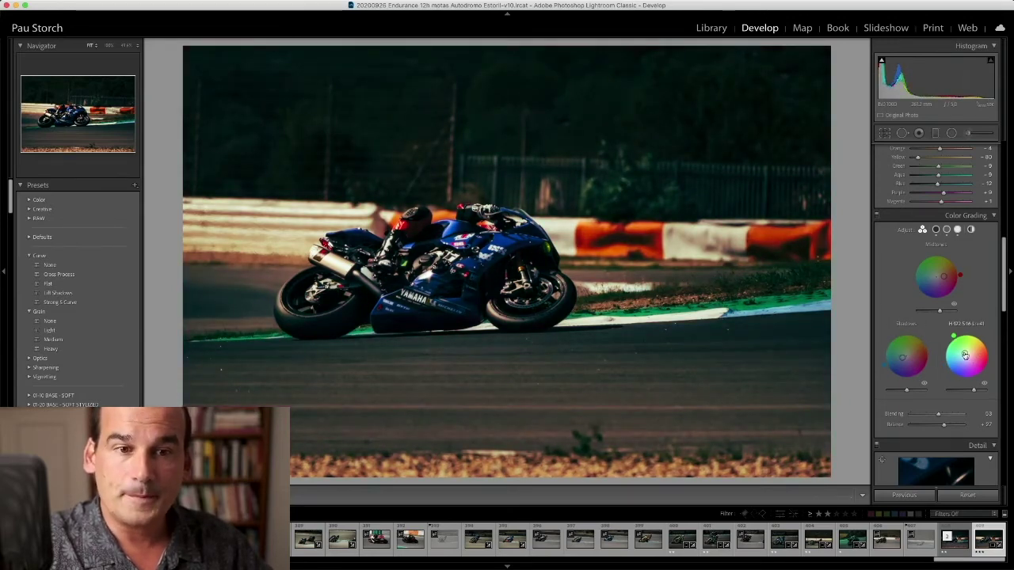
left_click_drag(965, 356, 962, 349)
Refine the midtones tint in Color Grading to a pinkish red with hue 337 and saturation 52.
left_click_drag(943, 276, 942, 276)
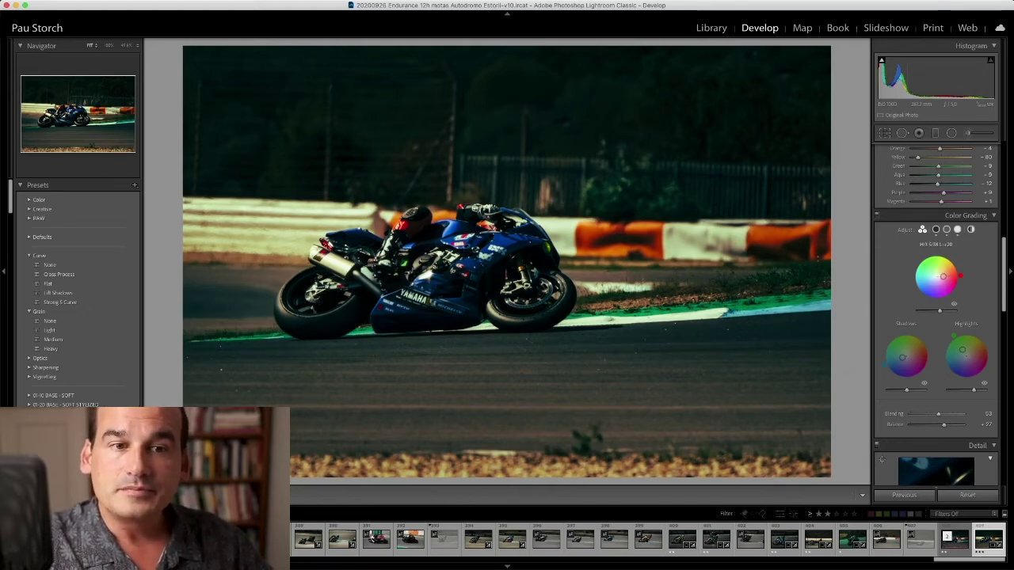
mouse_move(943, 276)
left_mouse_down()
mouse_move(956, 276)
mouse_move(945, 275)
left_mouse_up()
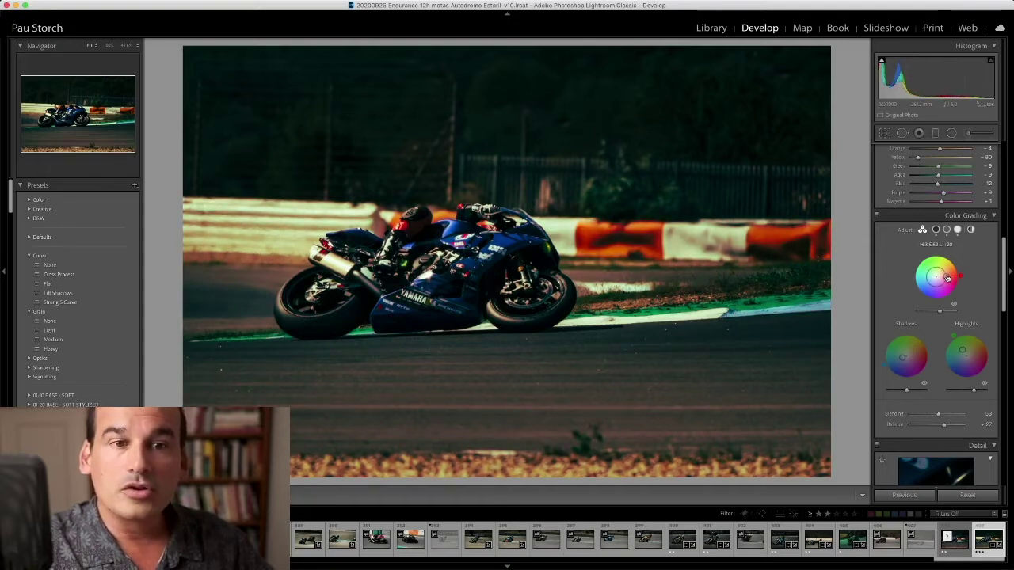
mouse_move(946, 277)
left_mouse_down()
mouse_move(926, 279)
mouse_move(957, 282)
left_mouse_up()
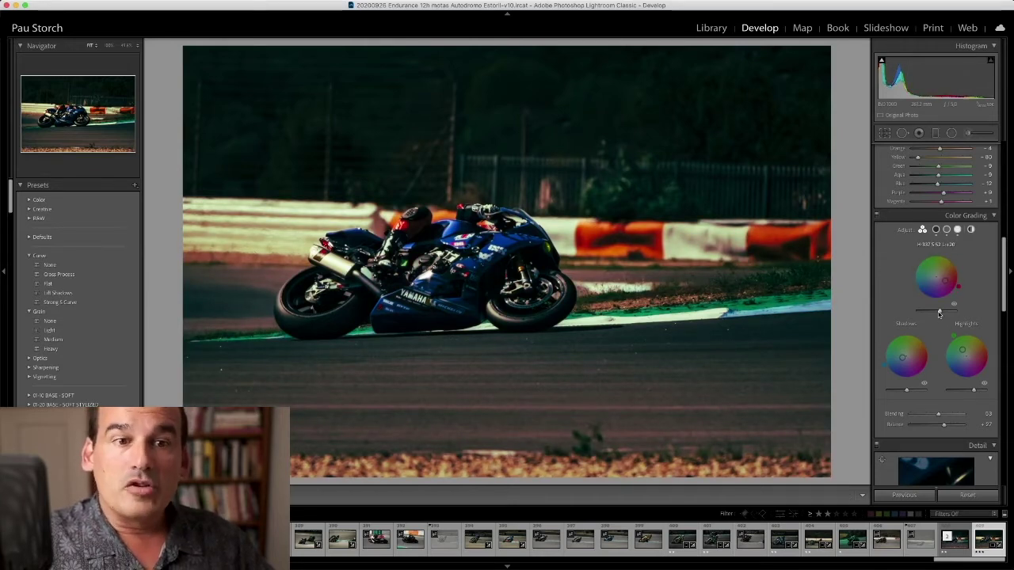
Lower the midtones luminance slightly, and set the shadows luminance to about +26 and the highlights luminance to about +39.
mouse_move(940, 312)
left_mouse_down()
mouse_move(949, 310)
mouse_move(927, 312)
mouse_move(939, 312)
left_mouse_up()
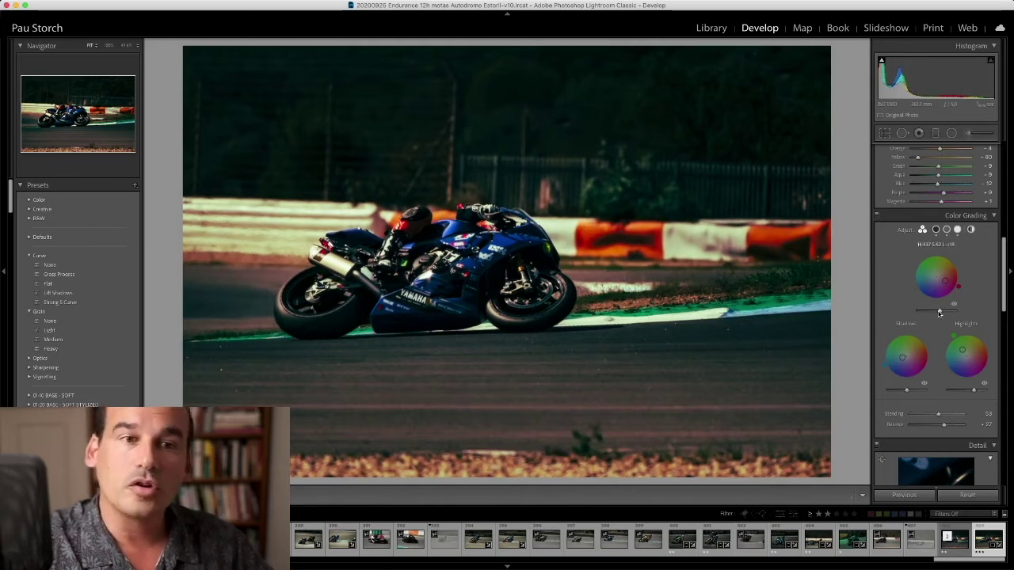
left_click_drag(900, 388, 911, 390)
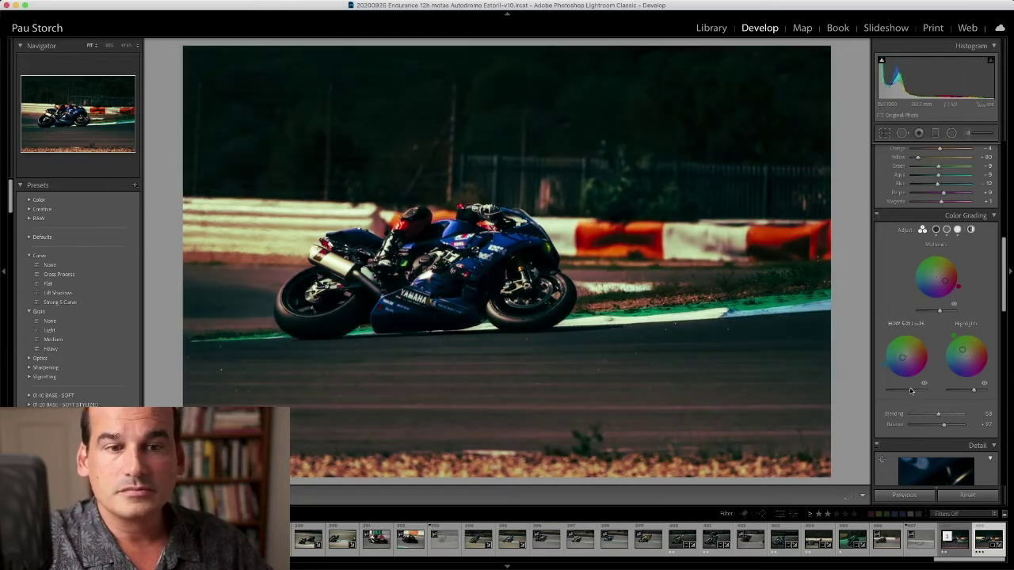
mouse_move(973, 389)
left_mouse_down()
mouse_move(984, 392)
mouse_move(972, 391)
left_mouse_up()
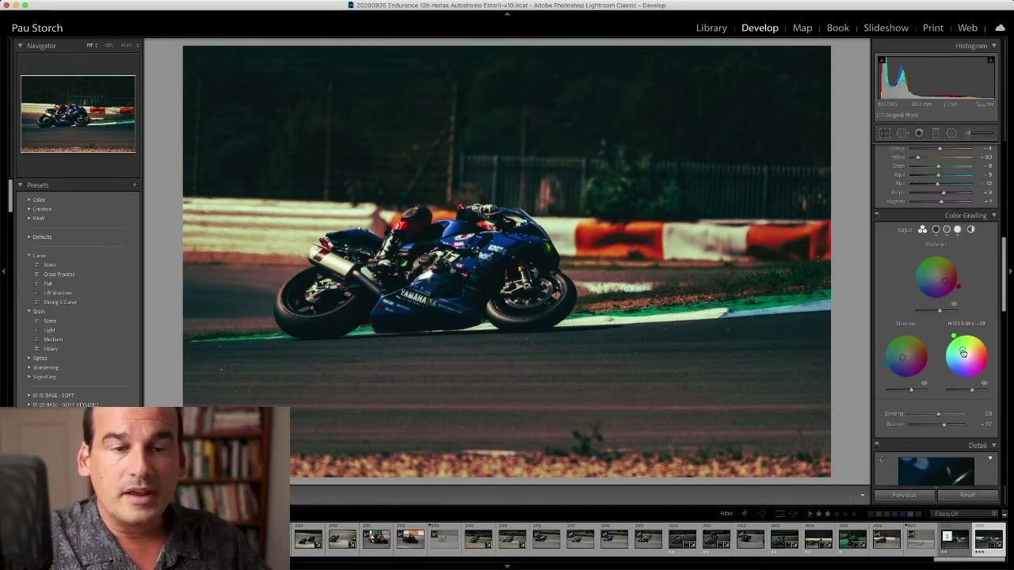
Slightly strengthen the green highlights tint, and reset the Color Grading of midtones, shadows and highlights together.
left_click_drag(958, 343, 961, 349)
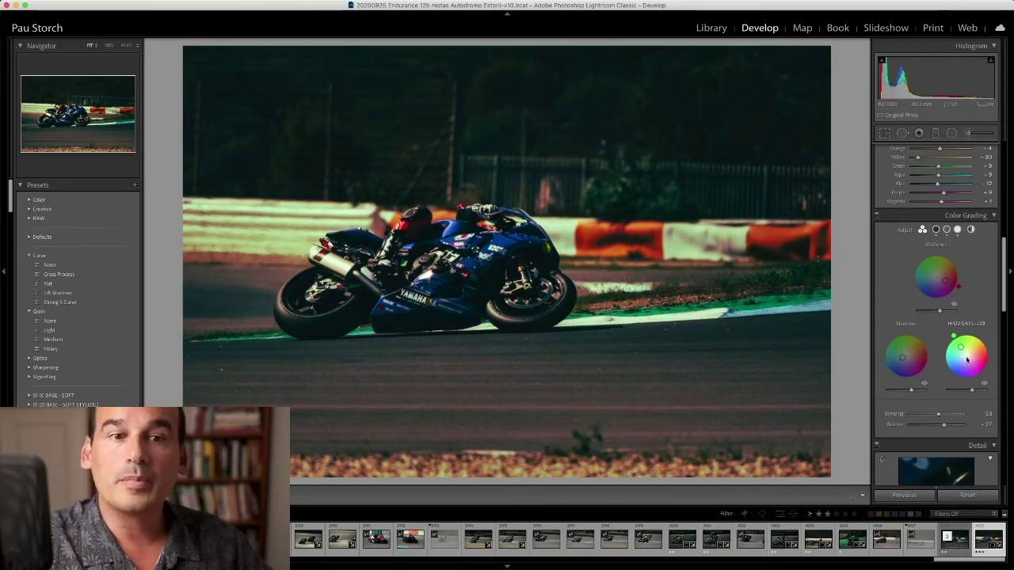
right_click(934, 282)
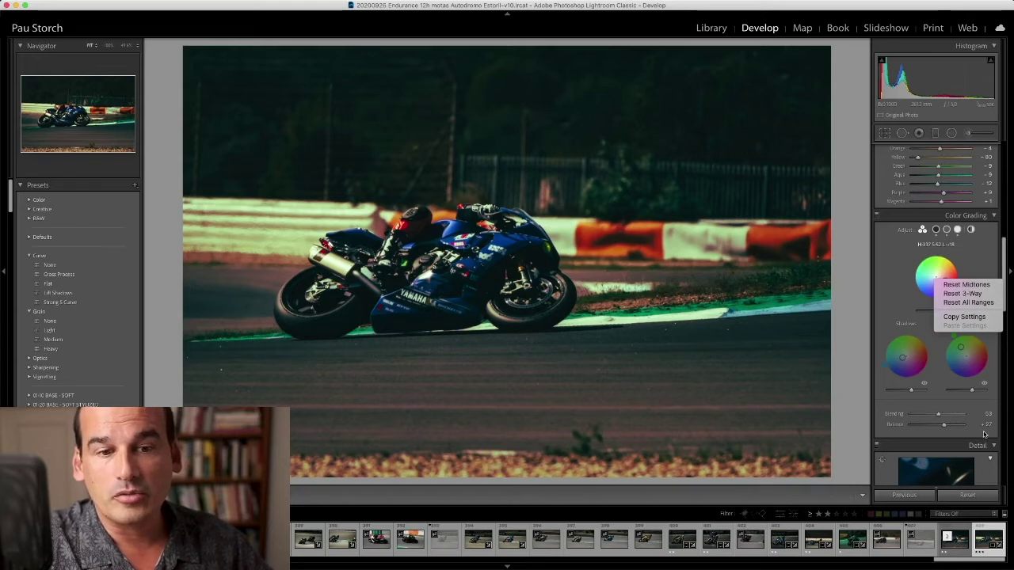
left_click(973, 297)
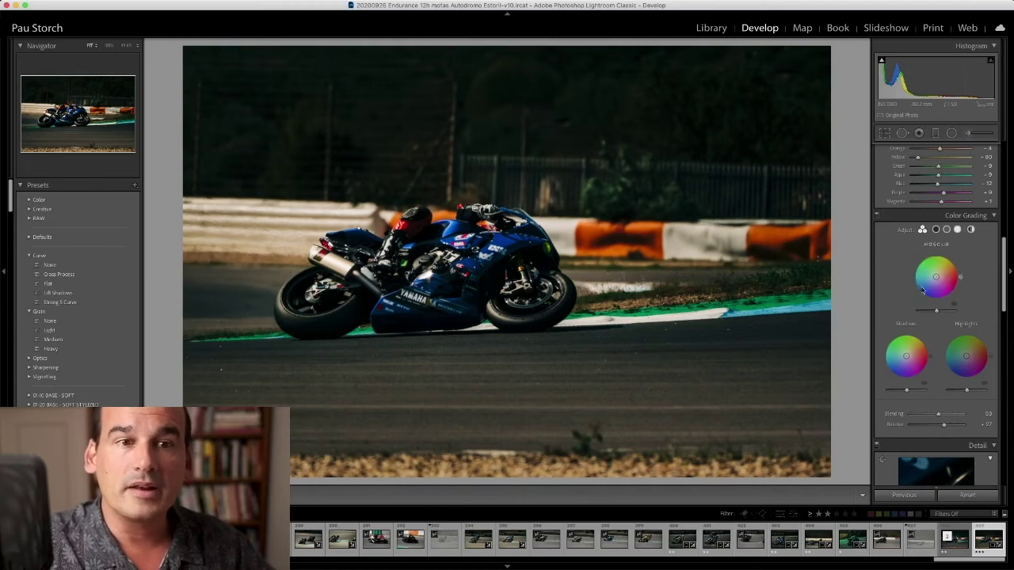
Show Color Grading as a single large midtones wheel and look through the highlights and shadows wheels.
left_click(947, 230)
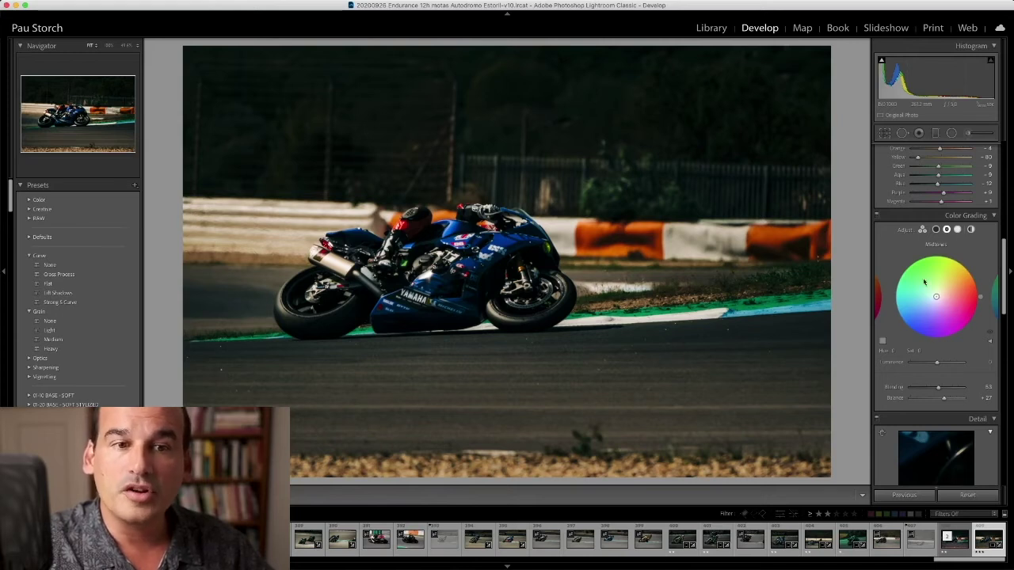
left_click(995, 299)
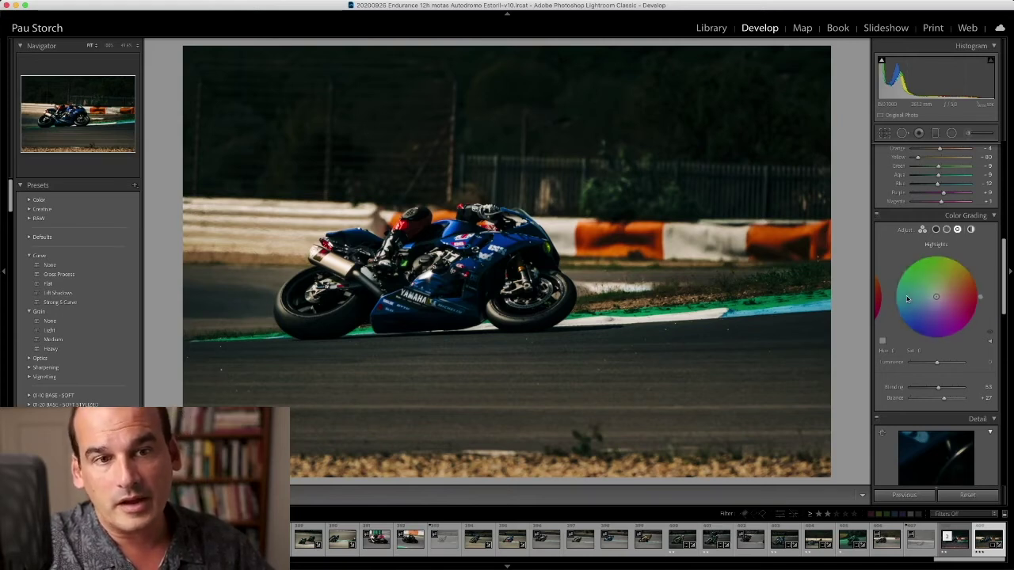
left_click(880, 297)
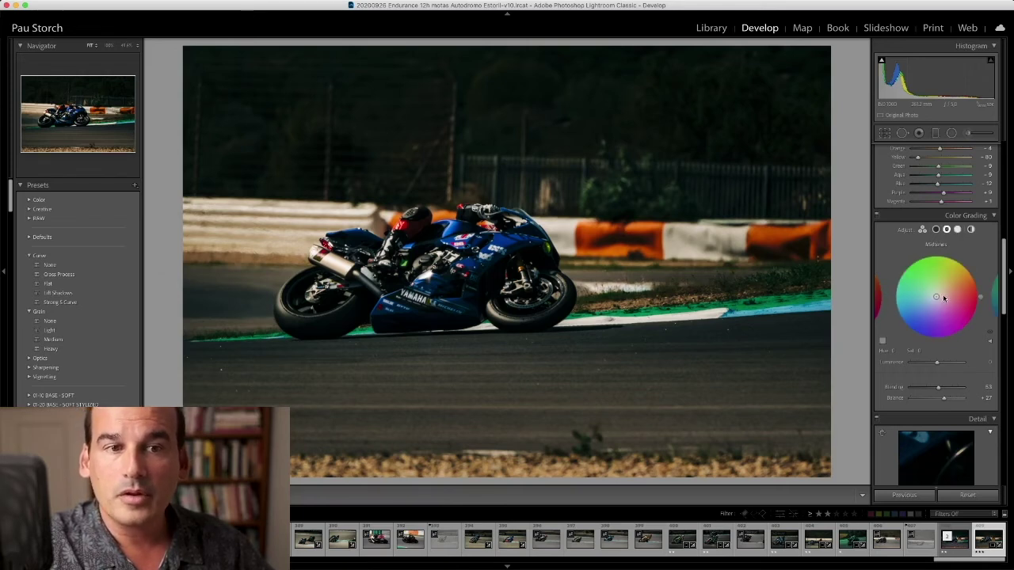
left_click(879, 298)
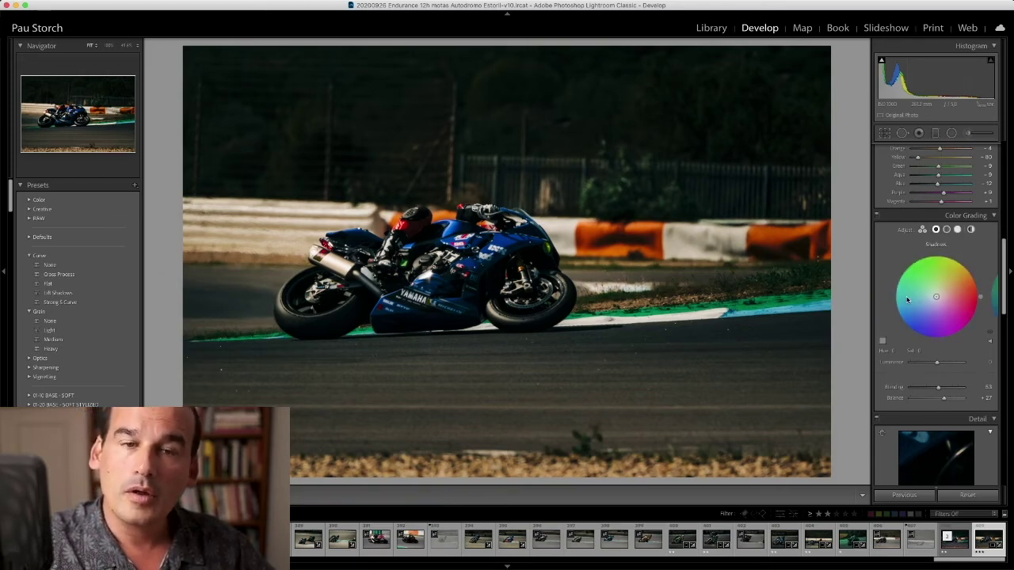
Tint the midtones yellow-green and the highlights blue with hue about 226 on the single large Color Grading wheels.
left_click(994, 298)
mouse_move(935, 291)
left_mouse_down()
mouse_move(953, 283)
mouse_move(951, 293)
mouse_move(952, 284)
mouse_move(937, 281)
left_mouse_up()
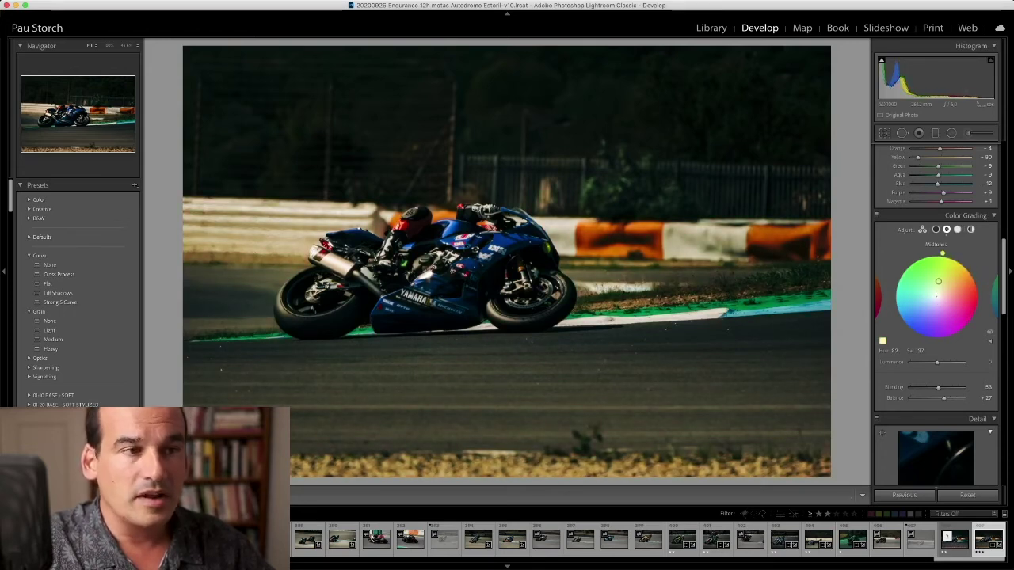
left_click(994, 298)
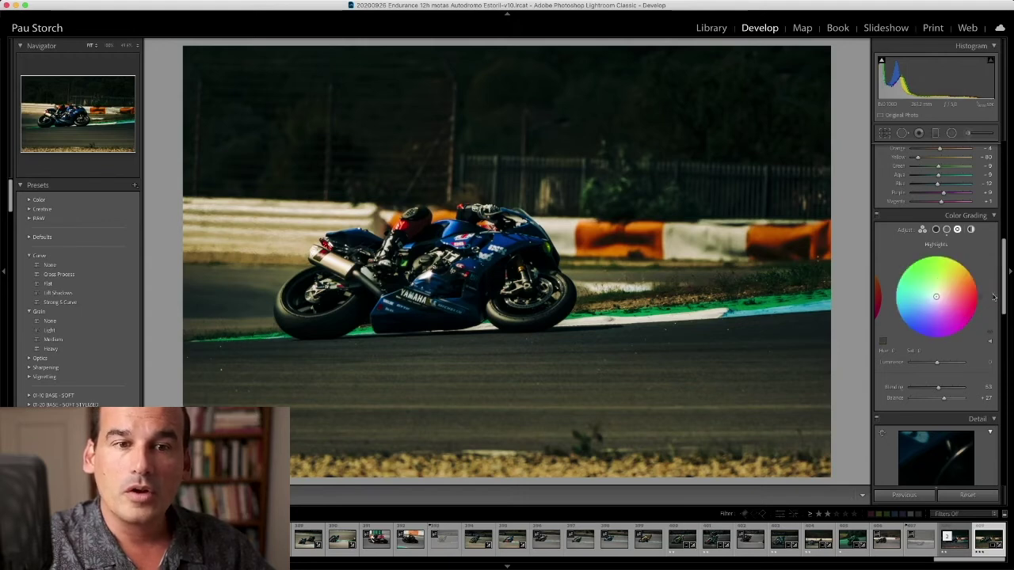
left_click_drag(935, 297, 927, 306)
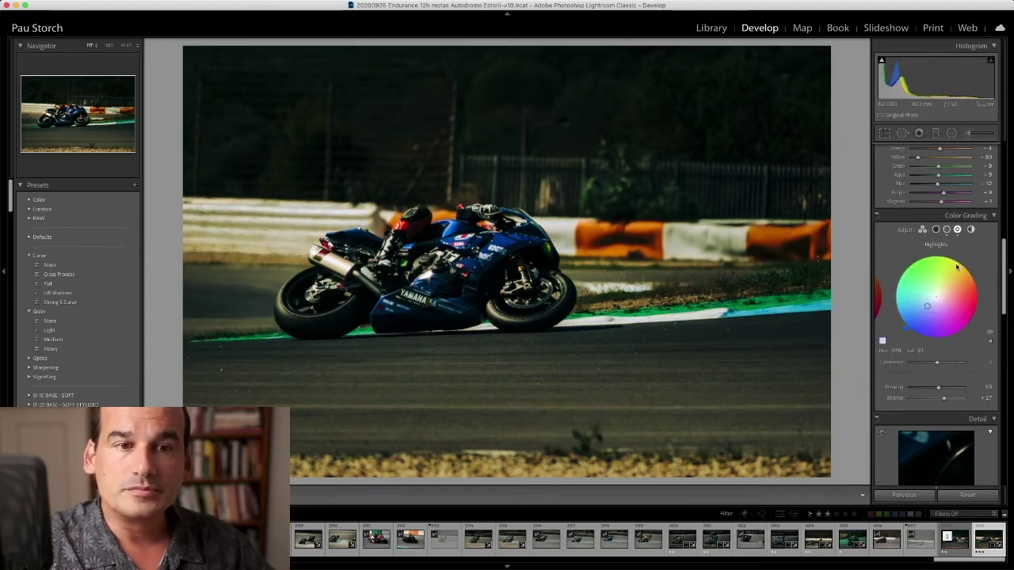
Return to the three-wheel view, tint the shadows blue, and set Blending to 100 and Balance to +20.
left_click(923, 230)
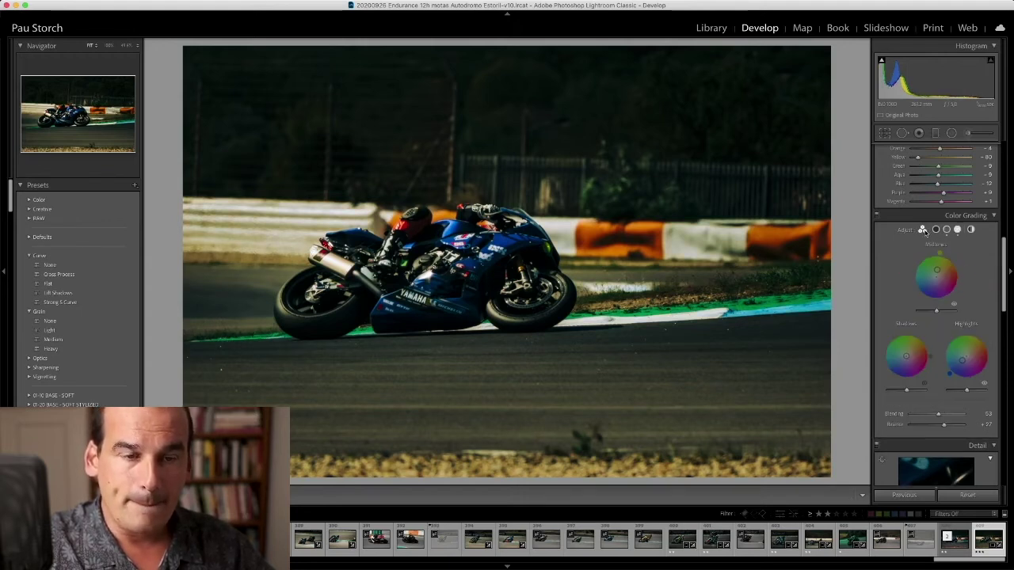
left_click_drag(906, 355, 902, 363)
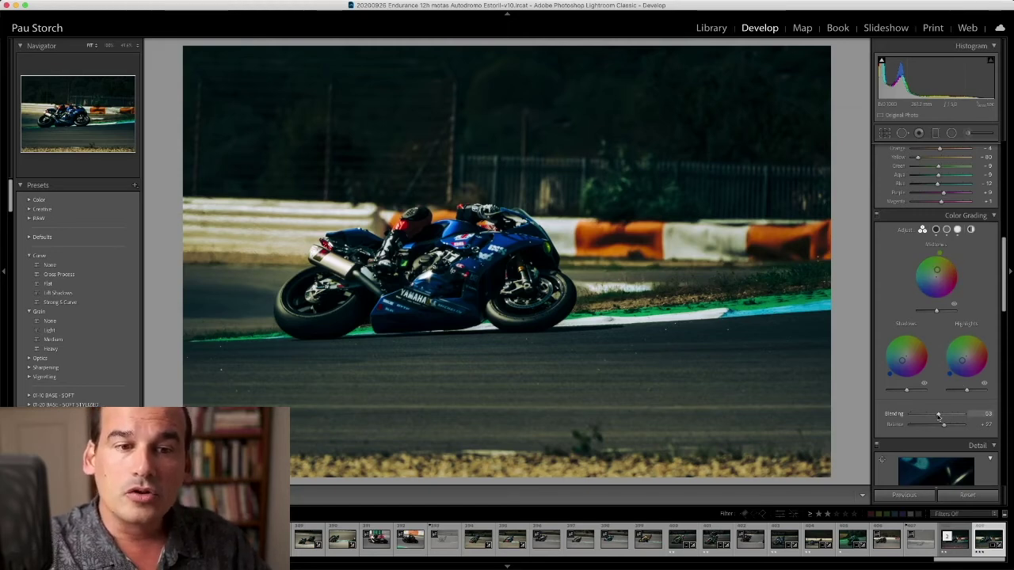
left_click_drag(939, 416, 969, 413)
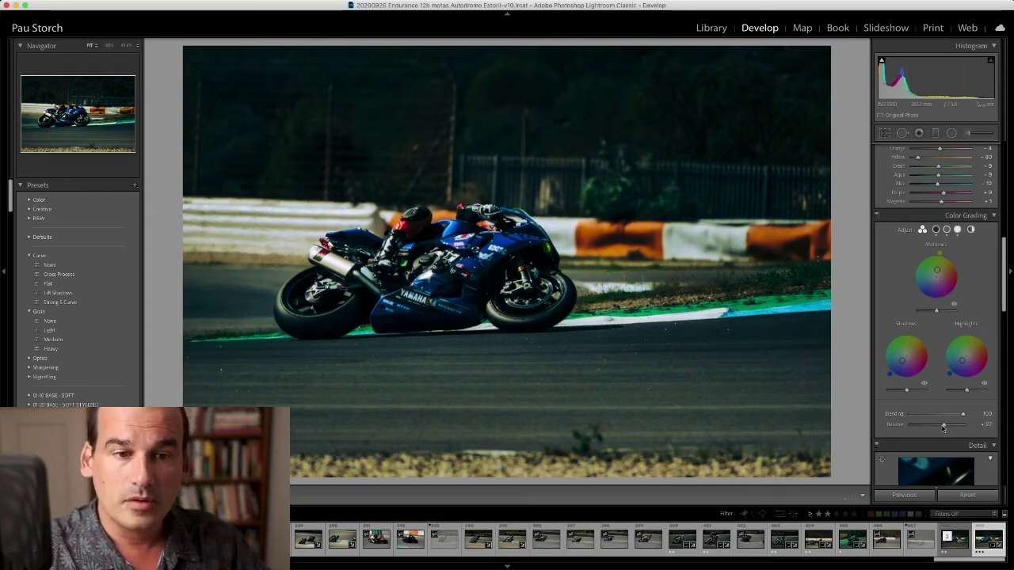
mouse_move(943, 426)
left_mouse_down()
mouse_move(920, 427)
mouse_move(940, 424)
left_mouse_up()
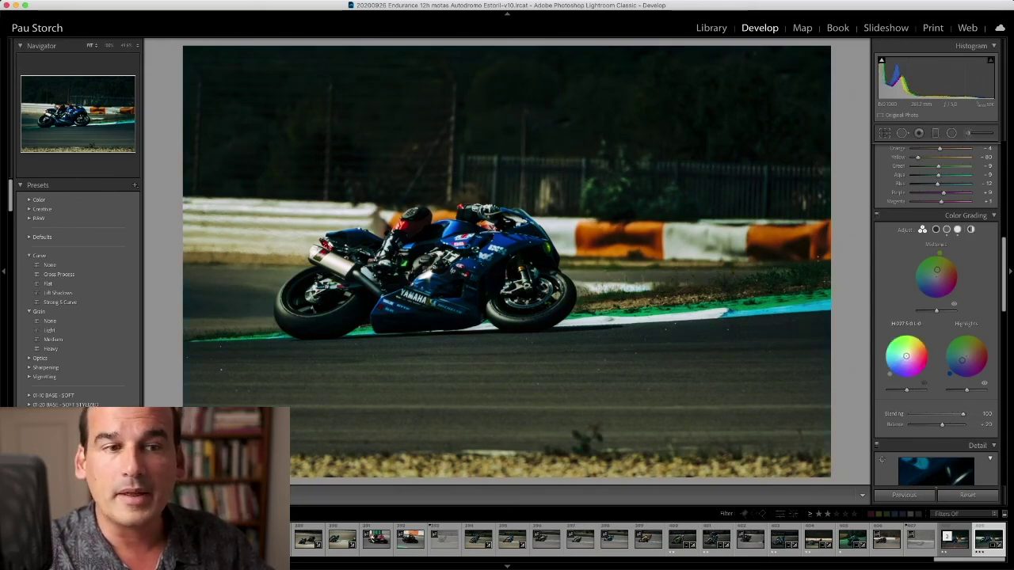
left_click_drag(905, 356, 899, 363)
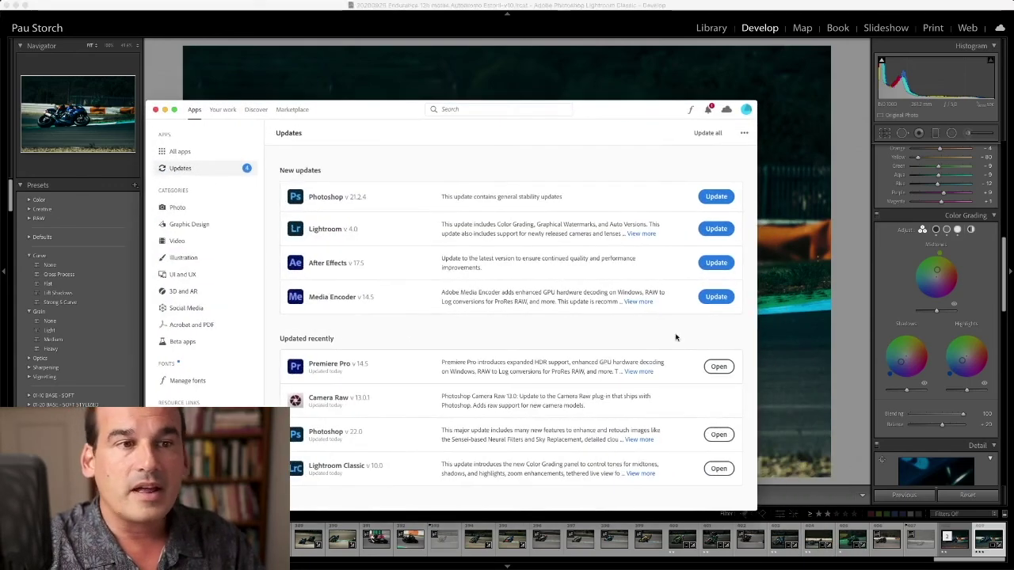
Switch to the Creative Cloud updates window and read the full update description of Lightroom 4.0.
left_click_drag(654, 106, 680, 96)
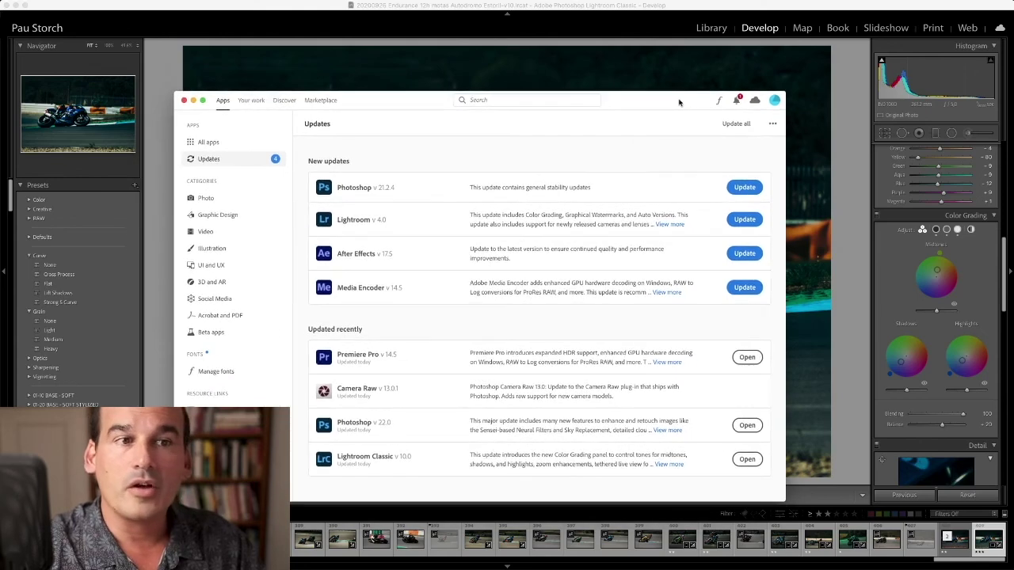
left_click(665, 226)
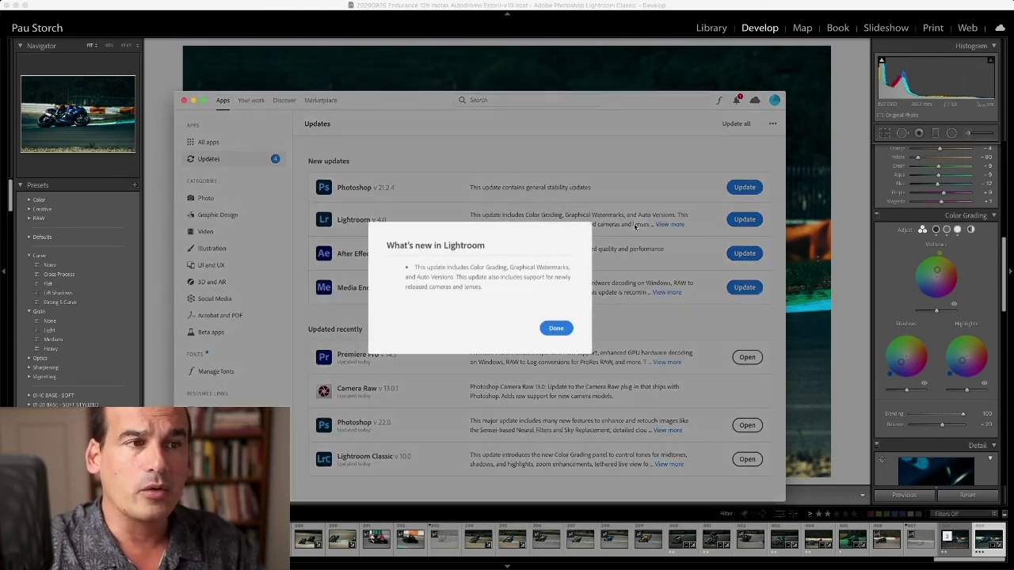
left_click(557, 330)
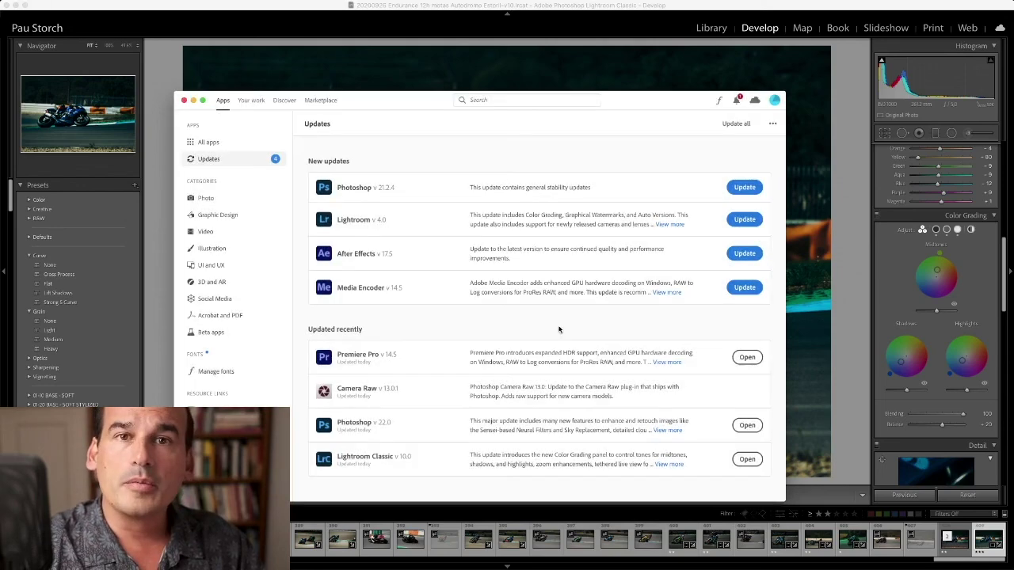